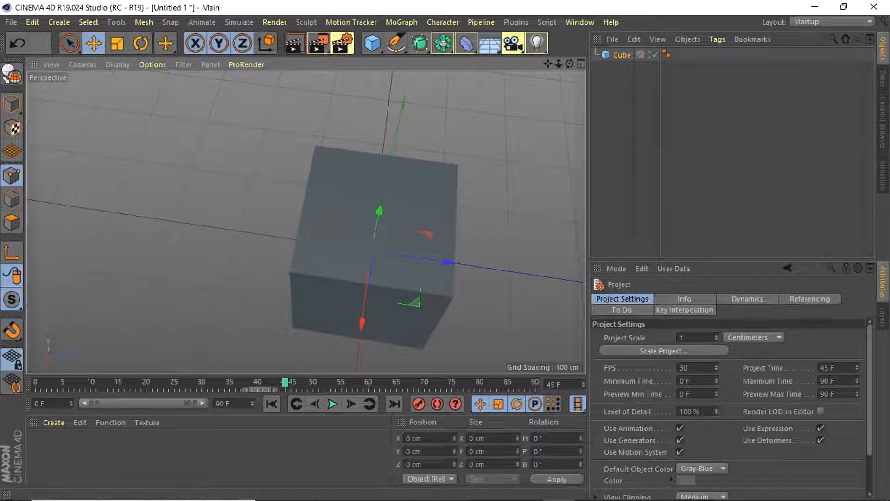
mouse_move(663, 499)
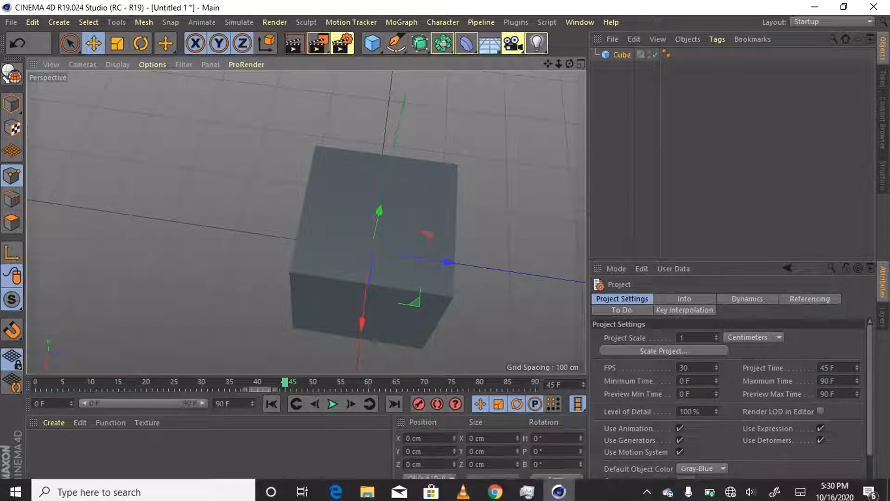
click(647, 490)
click(620, 462)
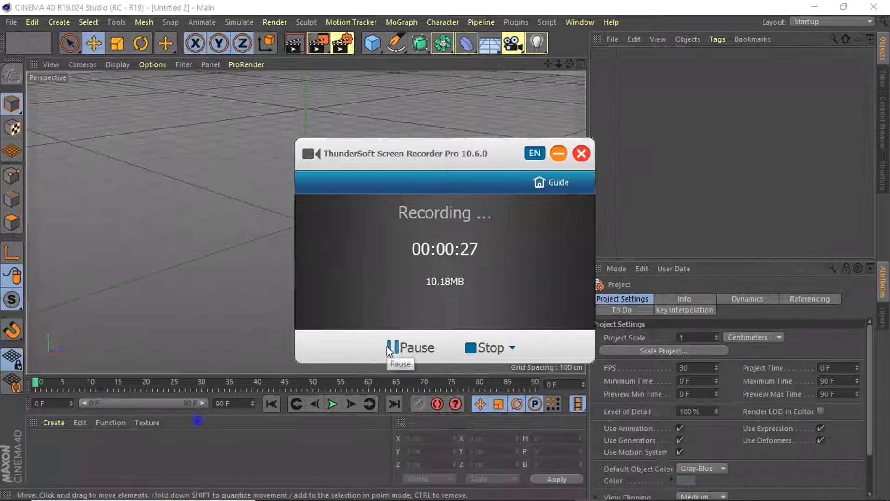
click(234, 279)
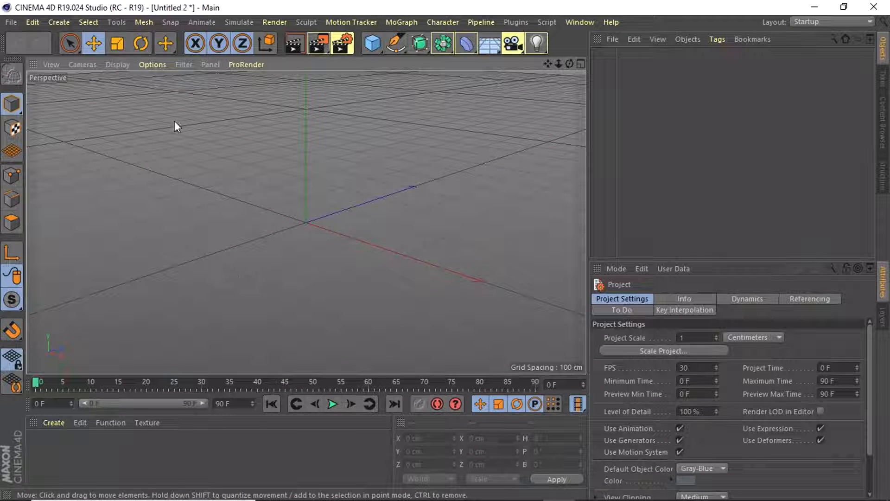
Add a cube and move it to about X 21.5, Y 63.1, Z -9.4 cm
click(372, 43)
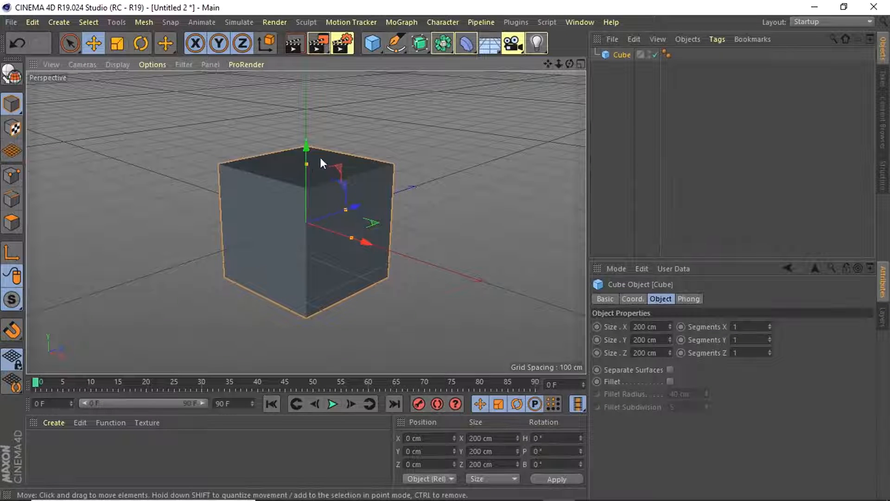
drag(307, 145, 301, 121)
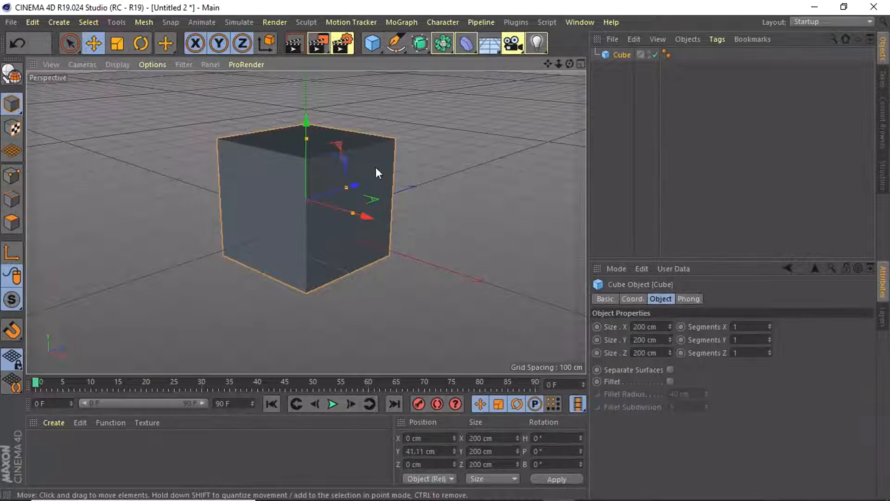
mouse_move(271, 115)
mouse_down()
mouse_move(284, 190)
mouse_move(288, 113)
mouse_up()
Convert the parametric cube into an editable polygon object, keeping the Move tool active
key(9)
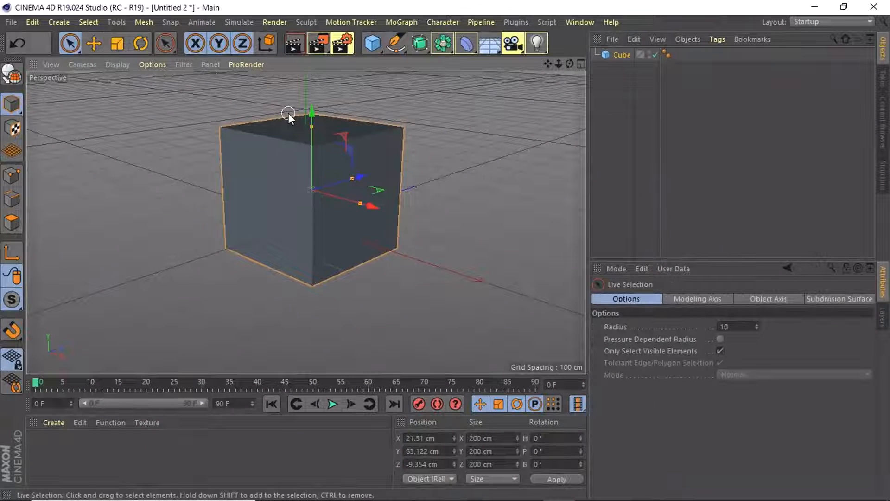
key(e)
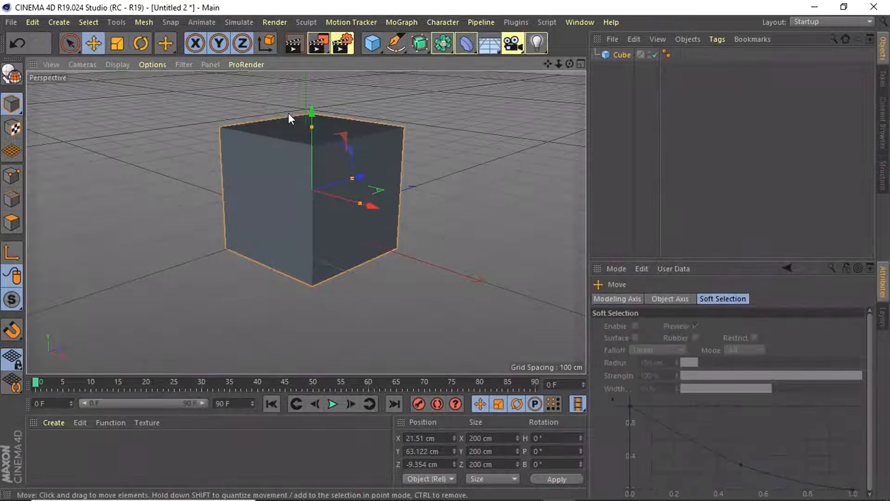
click(12, 74)
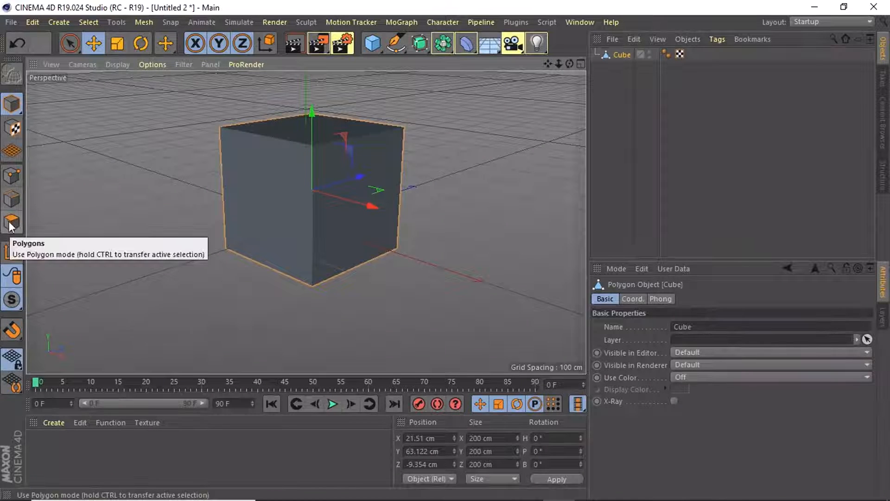
Try moving the cube's upper front corner point to about X 67 cm and rotating it, and undo these changes
click(8, 179)
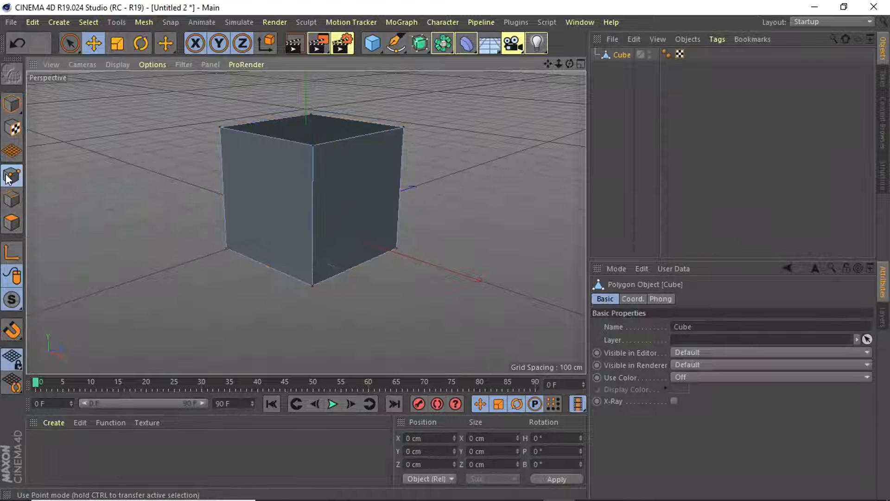
click(313, 146)
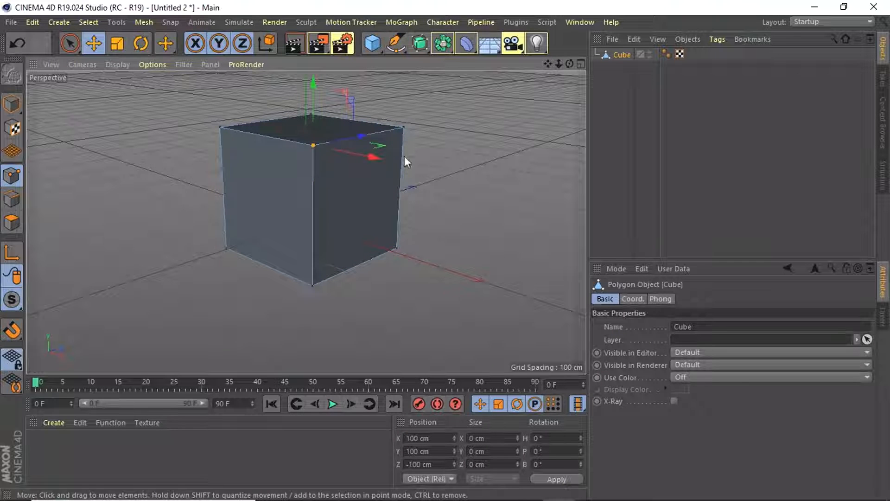
drag(371, 156, 350, 155)
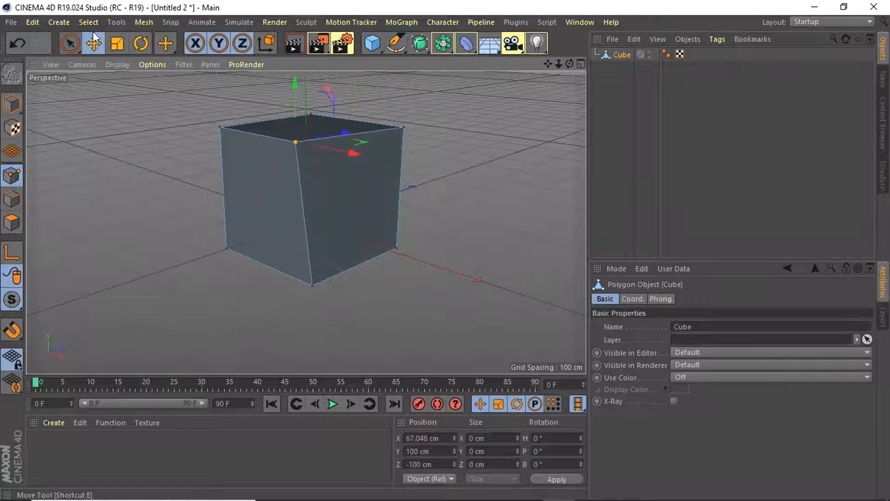
key(t)
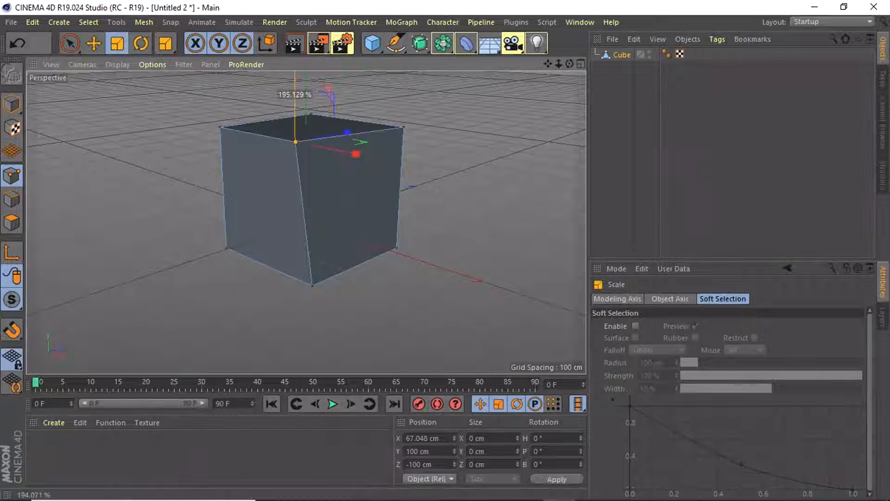
click(138, 45)
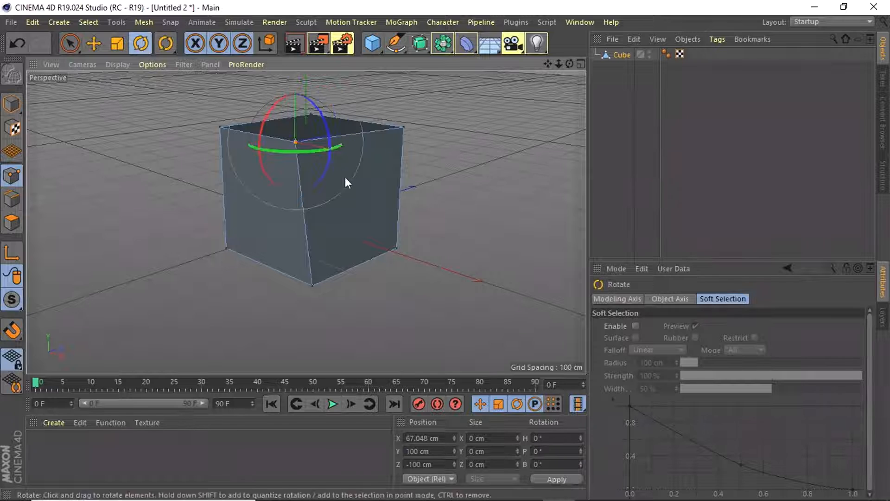
drag(330, 136, 180, 271)
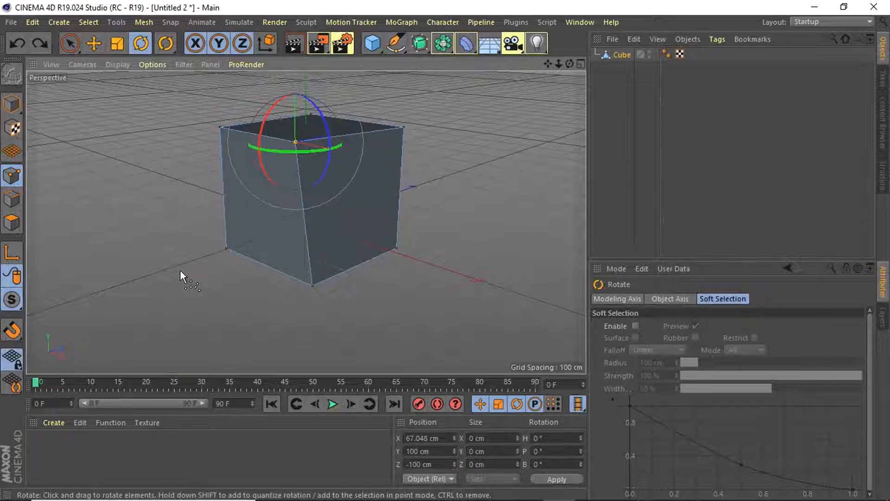
key(ctrl+z)
key(ctrl+z)
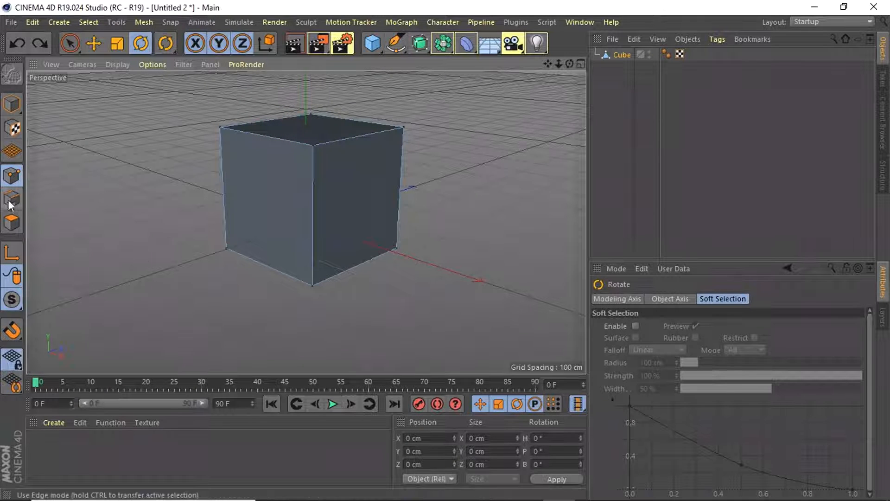
Try rotating the cube's left front face in polygon mode, and undo the rotation and selection
click(12, 223)
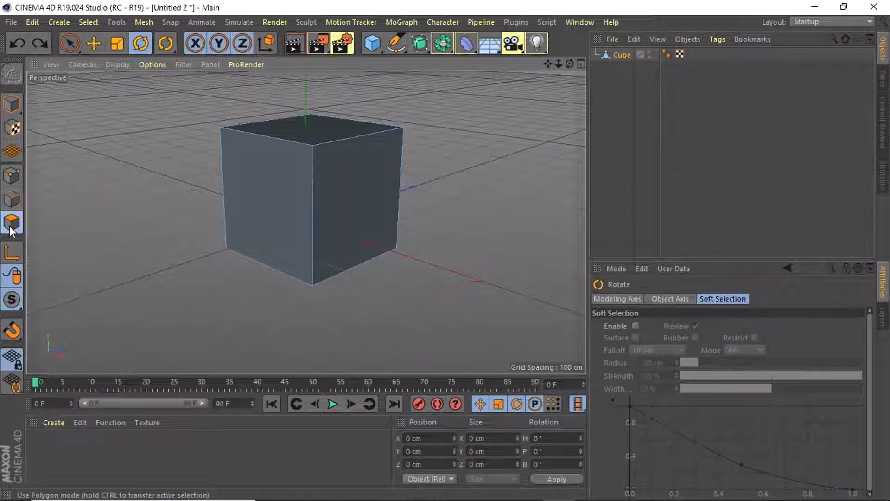
click(287, 179)
drag(286, 175, 263, 288)
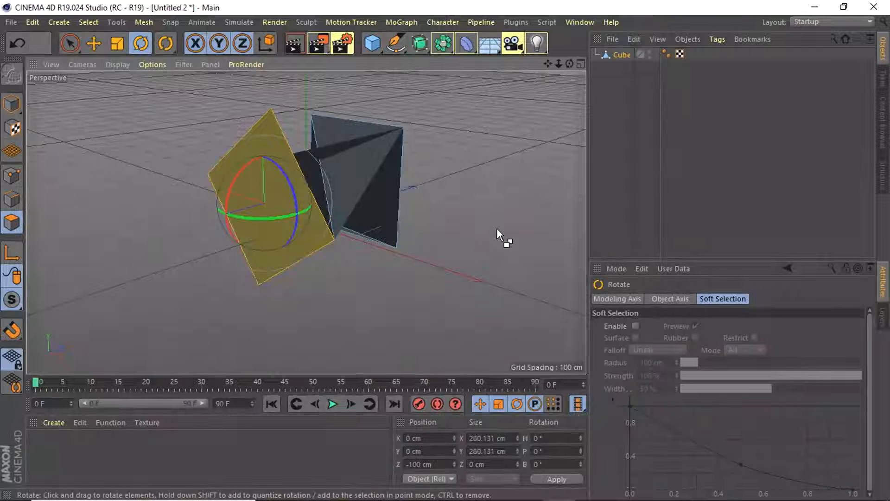
key(ctrl+z)
key(ctrl+z)
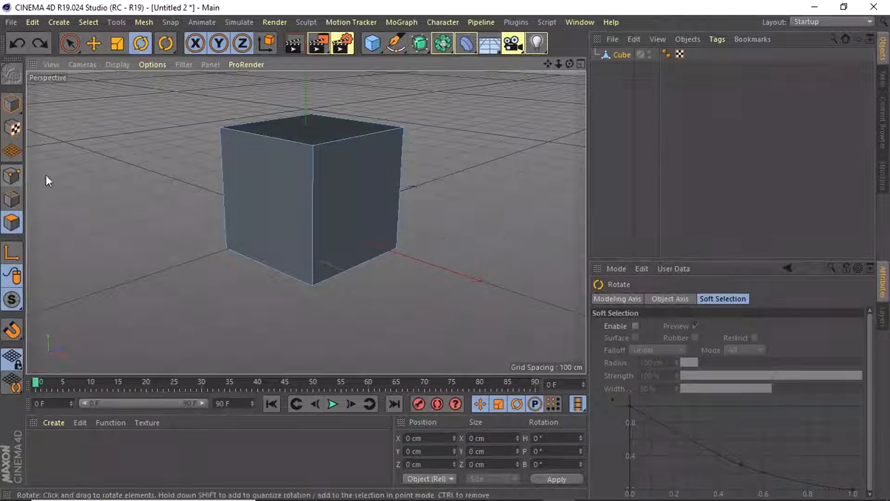
In edge mode, move the cube's top right front edge to about X 118.2, Y 81.8 cm
click(15, 193)
click(338, 142)
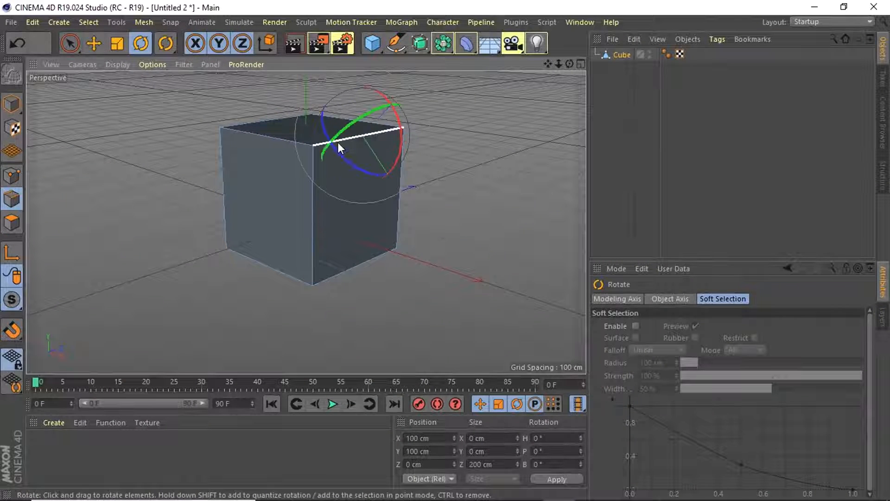
drag(396, 107, 460, 133)
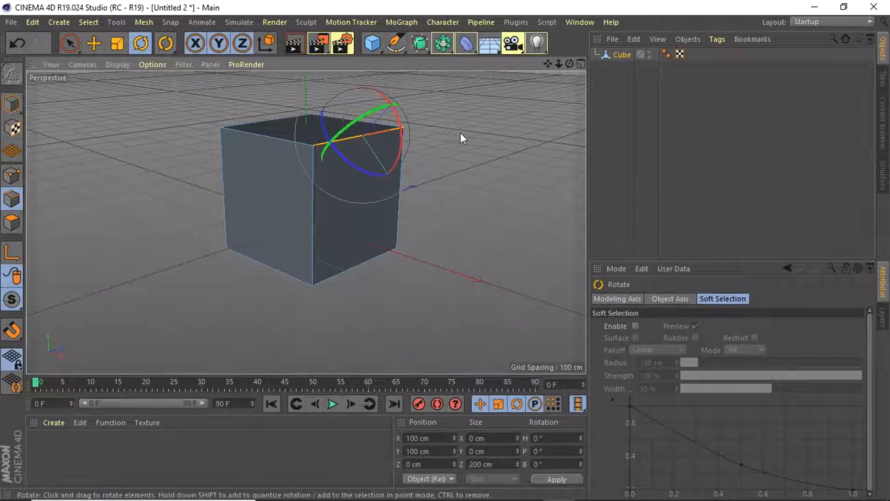
click(103, 41)
drag(401, 196, 425, 202)
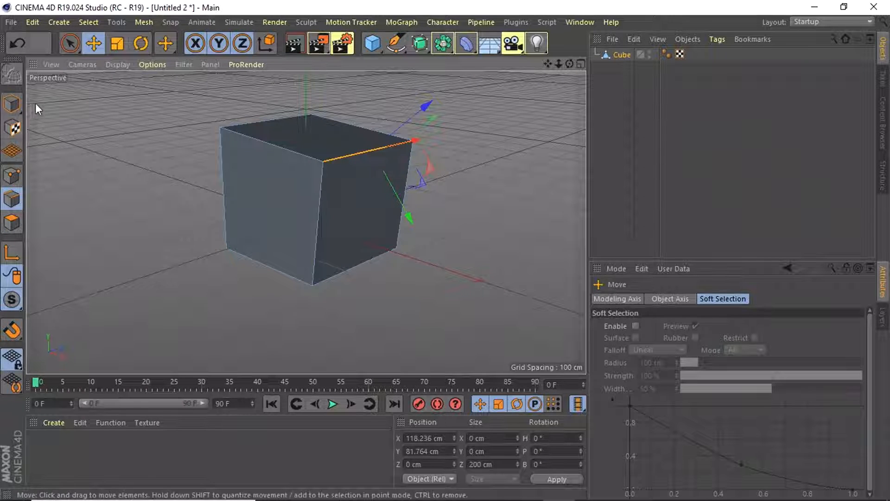
Move the cube's top left front edge outward and down to about X 7.9, Y 76.1, Z -114.8 cm
click(466, 43)
click(289, 150)
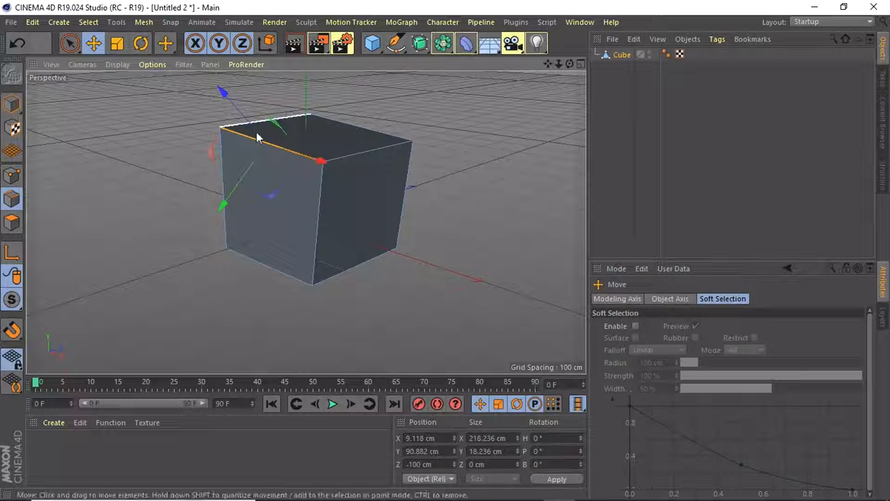
mouse_move(224, 198)
mouse_down()
mouse_move(194, 238)
mouse_move(257, 163)
mouse_move(215, 224)
mouse_move(239, 196)
mouse_move(231, 213)
mouse_up()
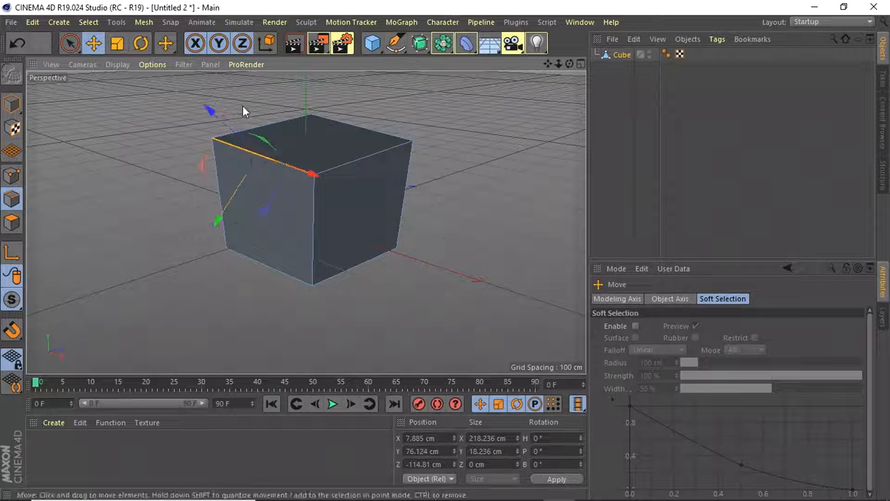
Render the deformed cube in the perspective view and return to the normal view display
click(6, 23)
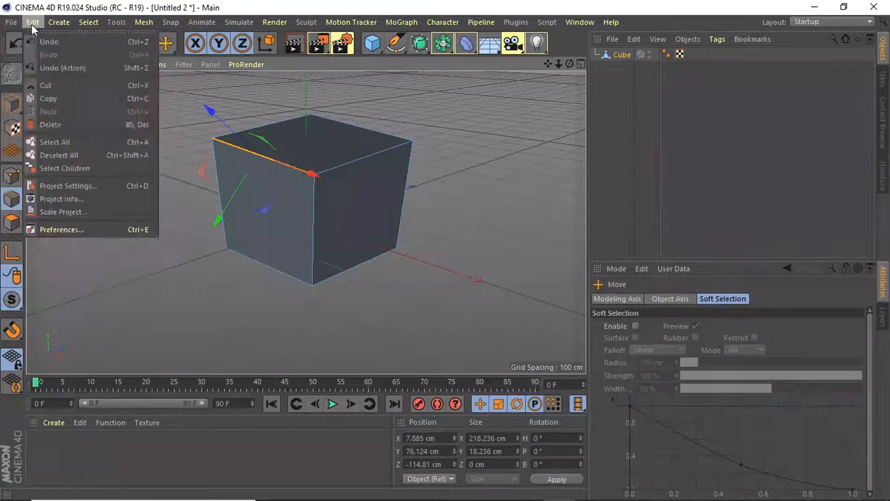
mouse_move(268, 24)
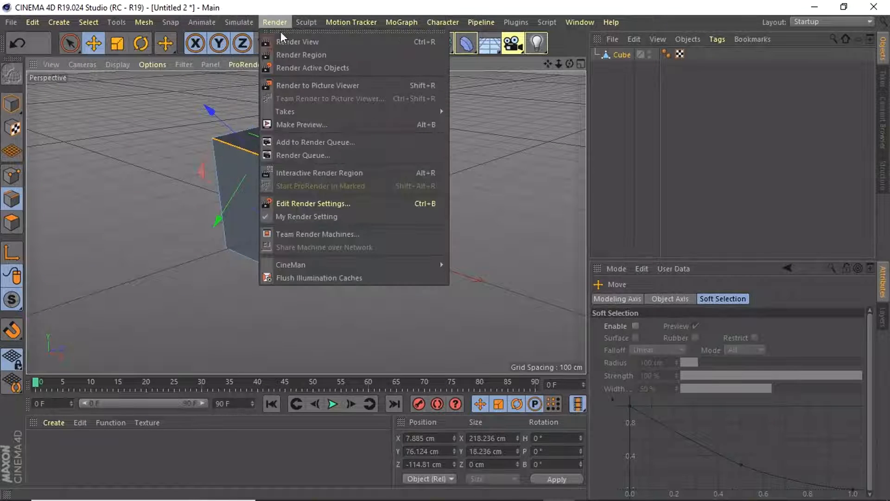
click(300, 46)
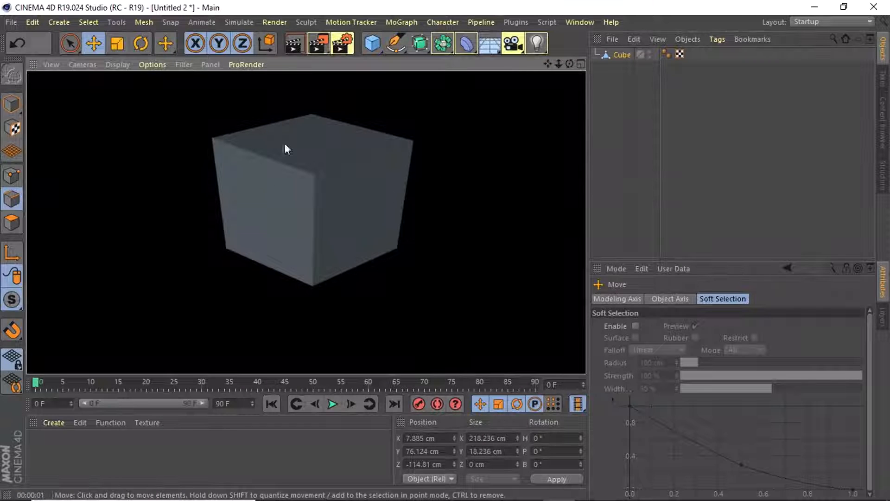
click(435, 192)
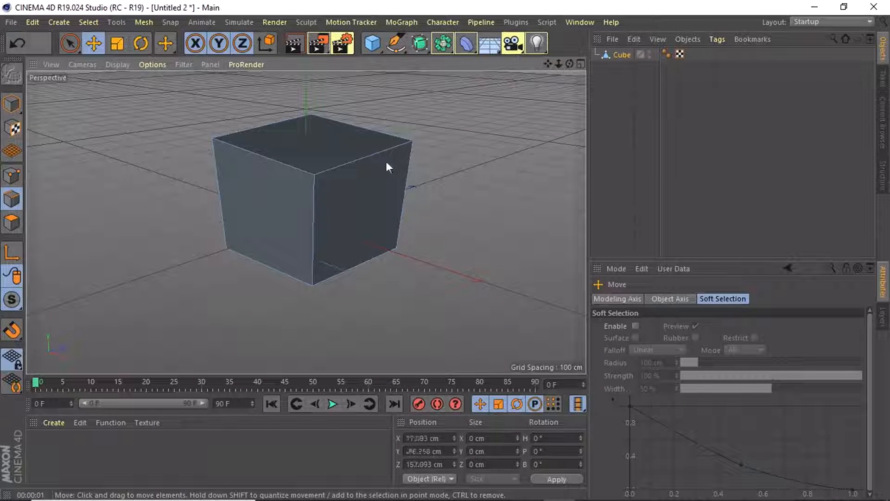
In model mode, move the whole cube along its X axis to about X -62.6 cm
click(301, 197)
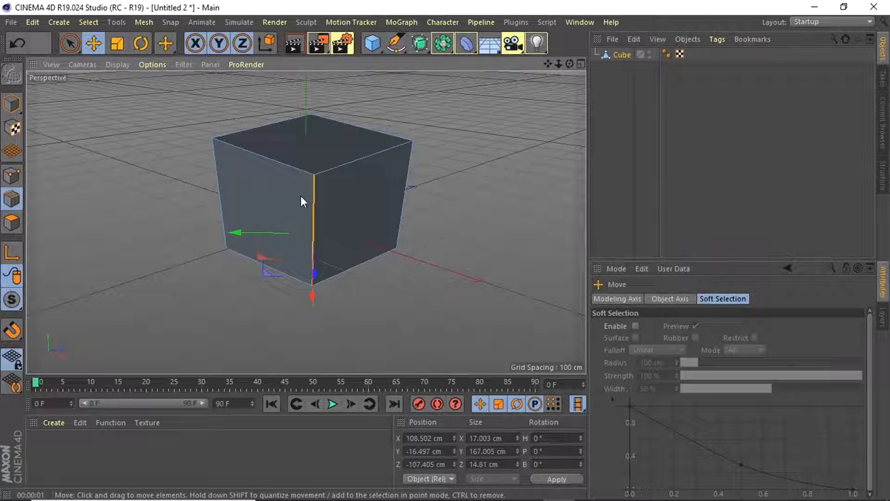
click(17, 107)
click(478, 216)
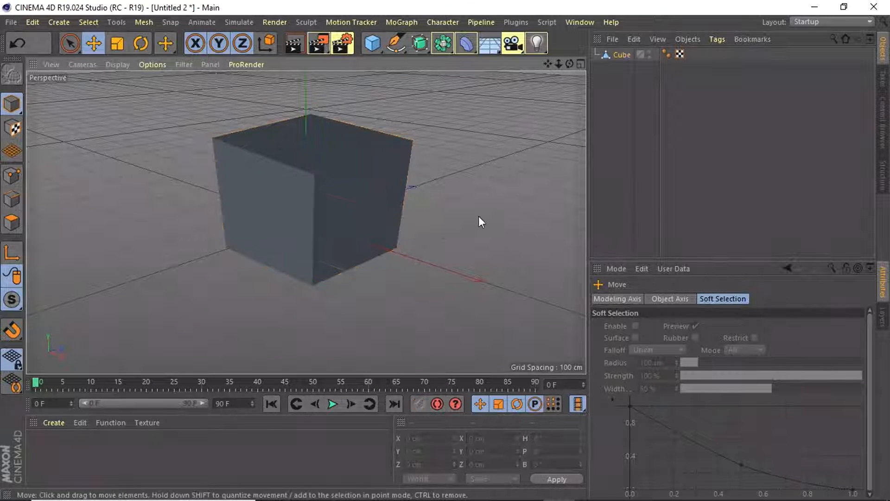
click(338, 188)
drag(356, 199, 317, 188)
In edge mode, shift the cube's far right vertical edge slightly outward and upward, and select the top right front edge
click(18, 224)
click(17, 197)
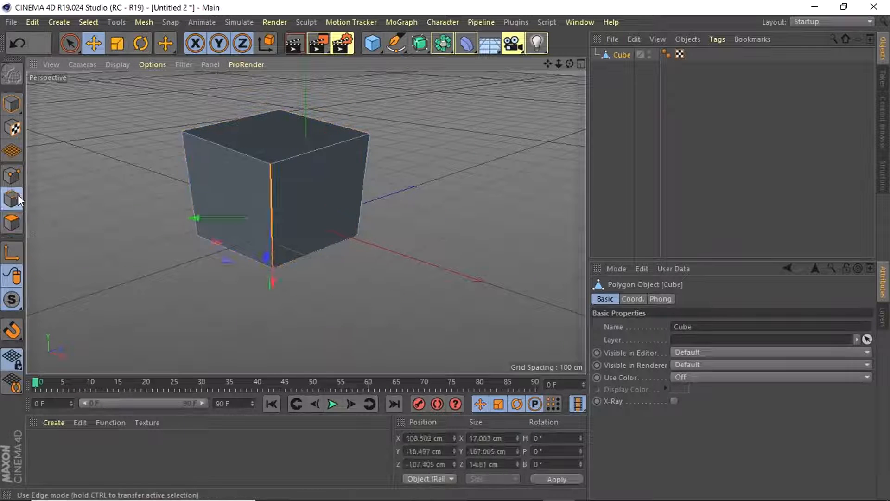
click(143, 275)
click(330, 196)
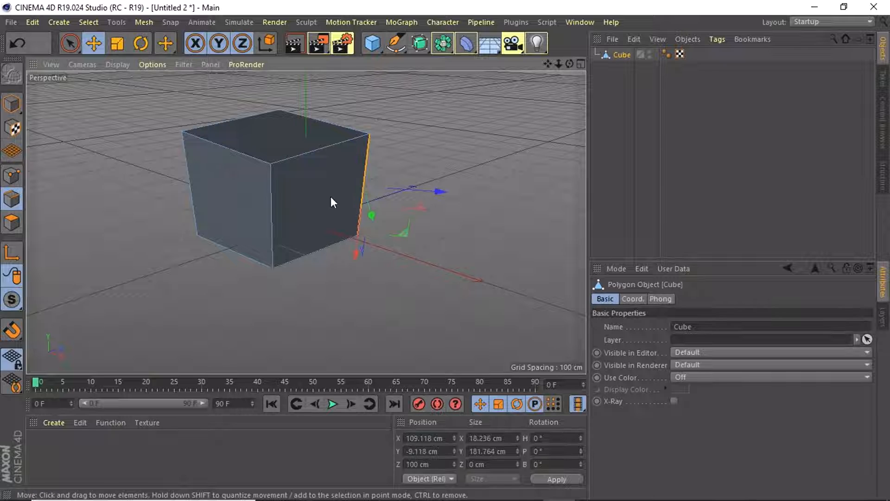
click(310, 177)
click(241, 169)
click(276, 135)
click(331, 187)
click(265, 158)
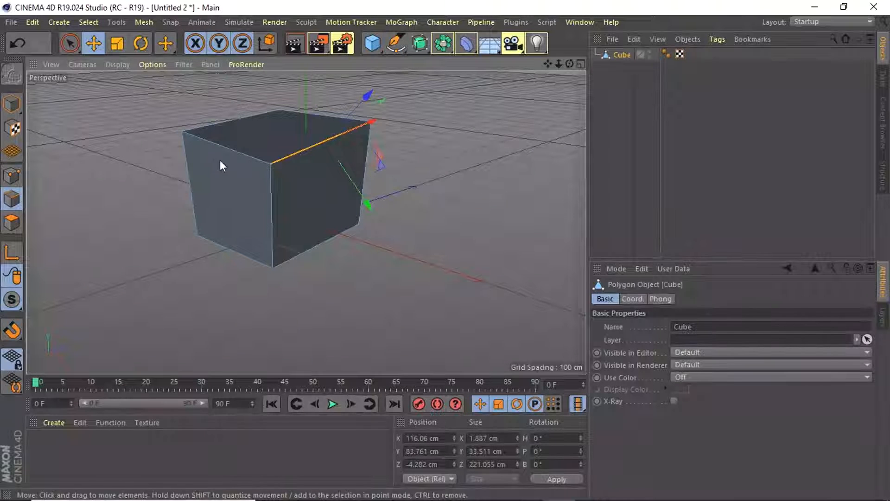
In model mode, raise the whole cube to about Y 83.1 cm
click(12, 105)
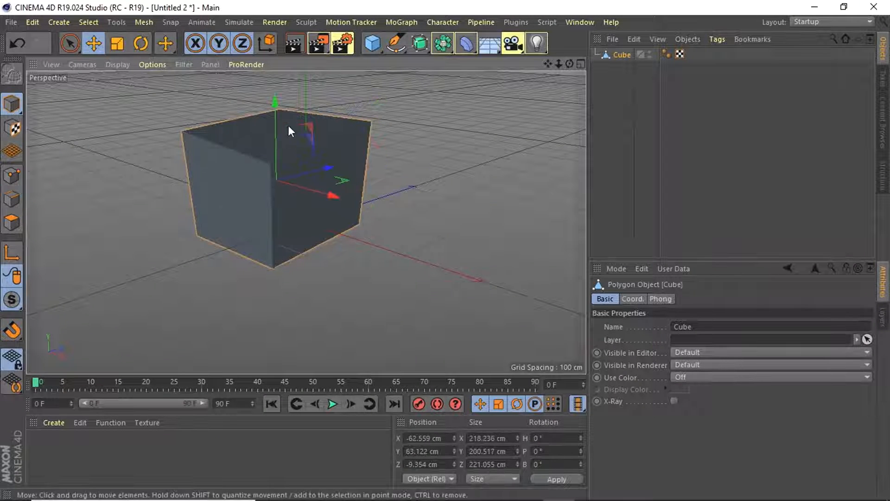
drag(275, 104, 323, 90)
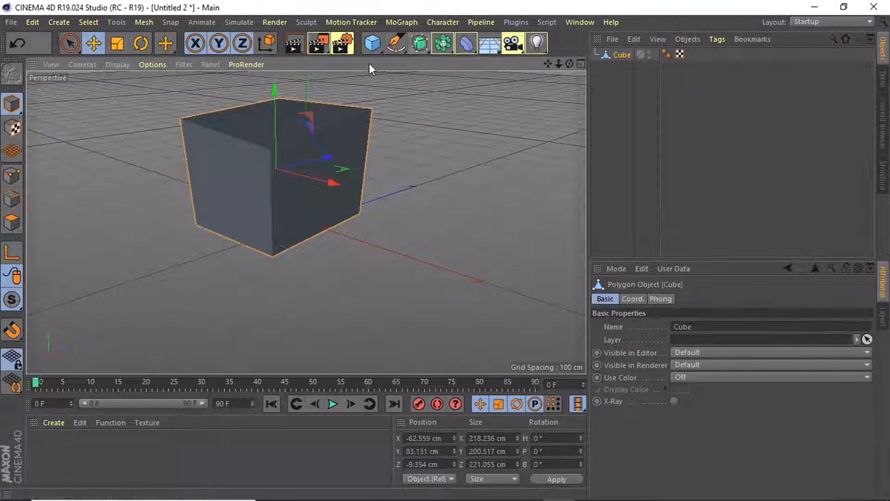
click(472, 49)
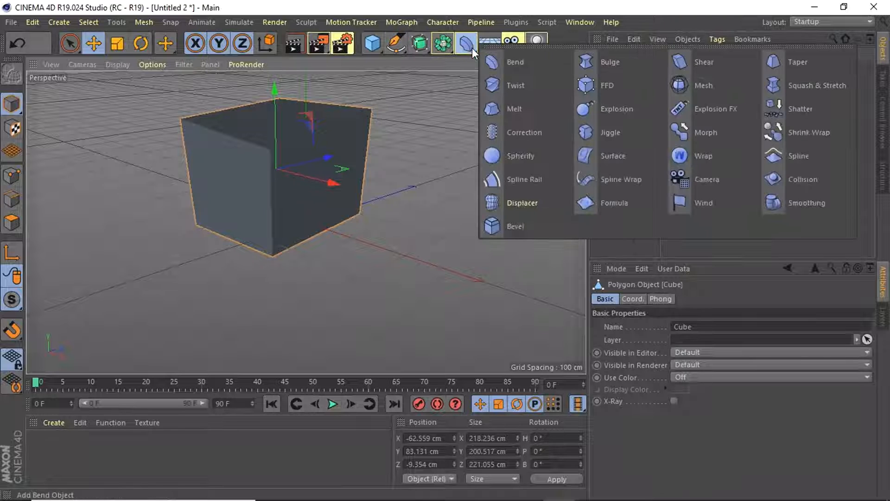
click(450, 91)
click(380, 46)
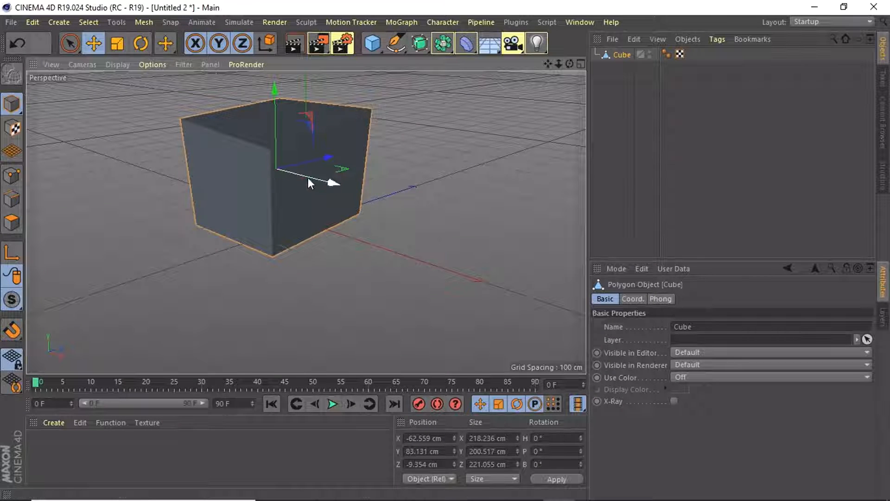
Raise the cube further along its Y axis to about Y 105.7 cm
mouse_move(276, 110)
mouse_down()
mouse_move(276, 94)
mouse_move(284, 109)
mouse_up()
mouse_move(277, 95)
mouse_down()
mouse_move(278, 107)
mouse_move(274, 91)
mouse_up()
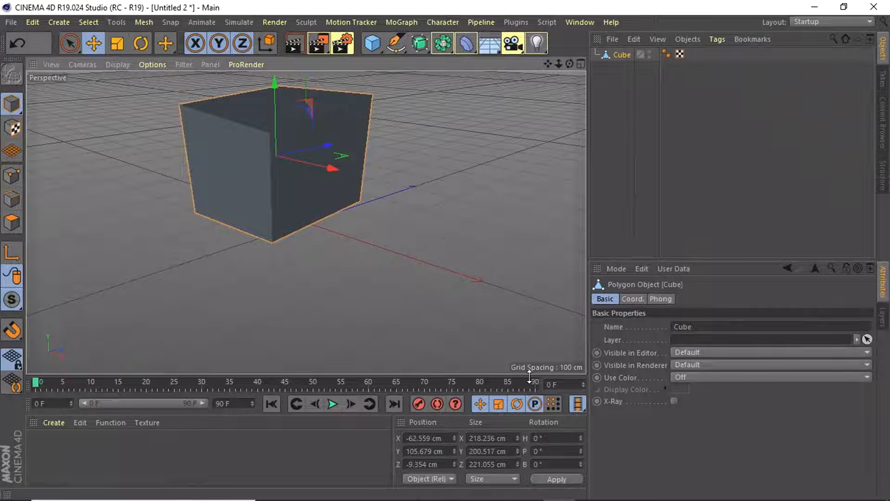
mouse_move(616, 489)
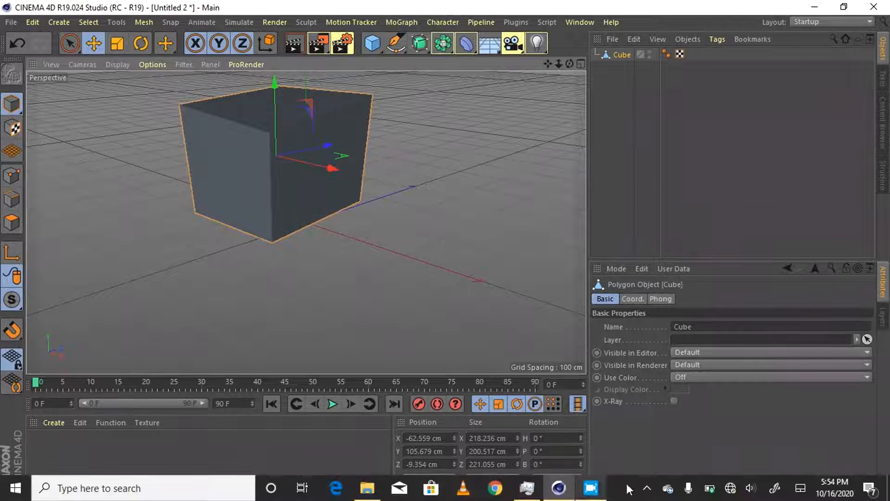